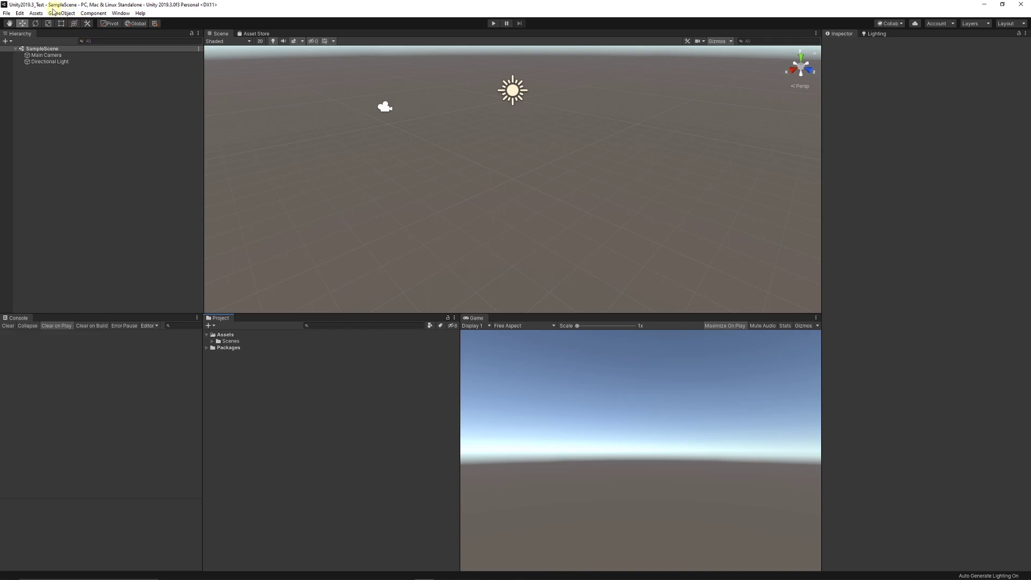
Open Edit > Preferences on the UI Scaling category.
click(20, 12)
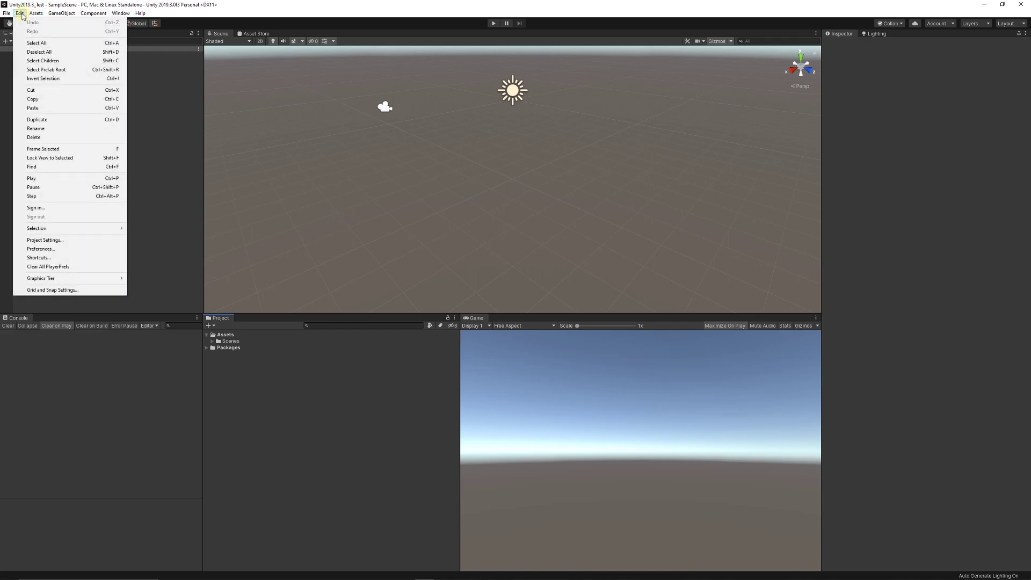
click(44, 249)
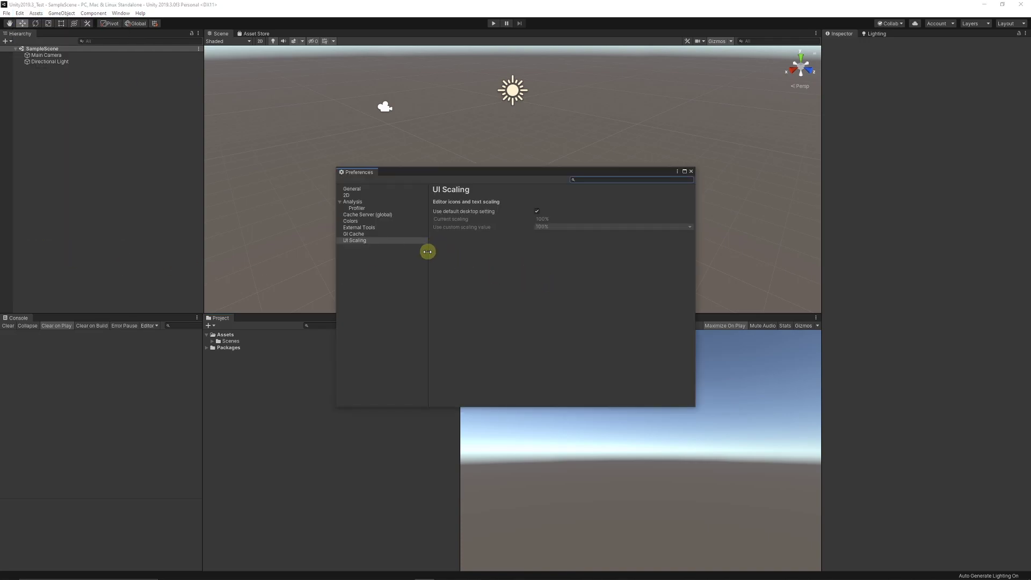
click(359, 241)
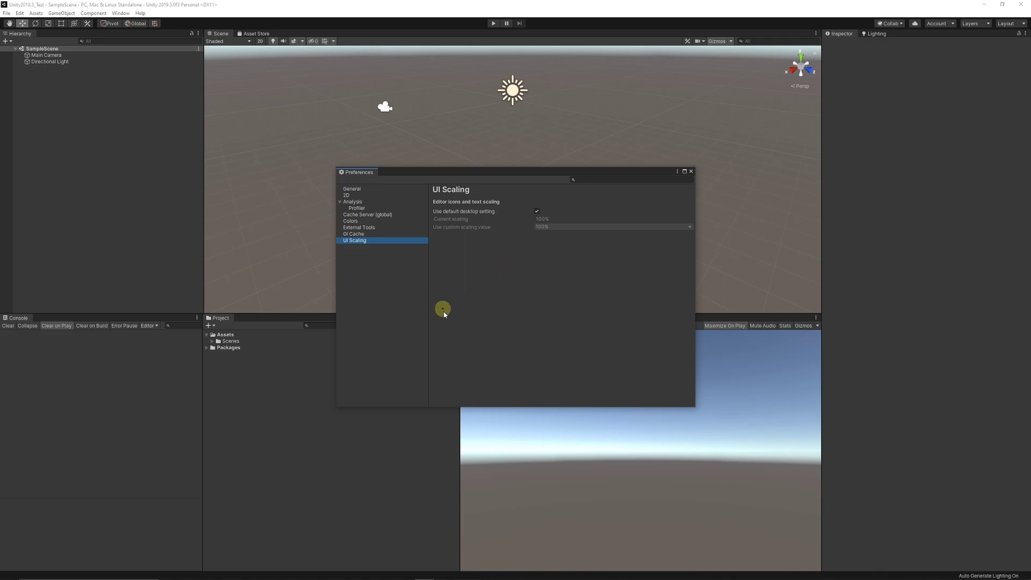
Turn off the default desktop setting and choose a custom 125% UI scaling value.
click(537, 212)
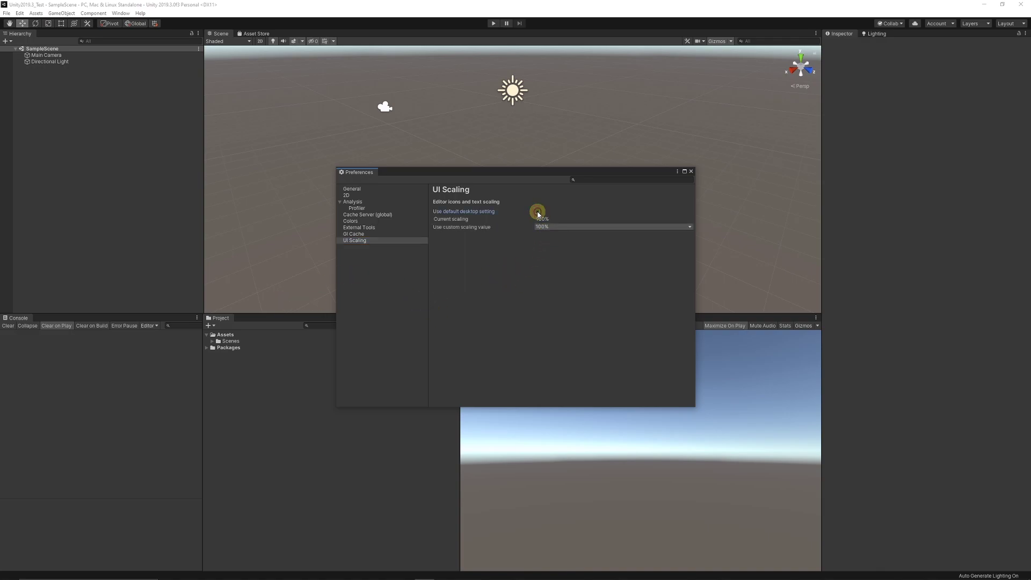
click(556, 227)
click(555, 240)
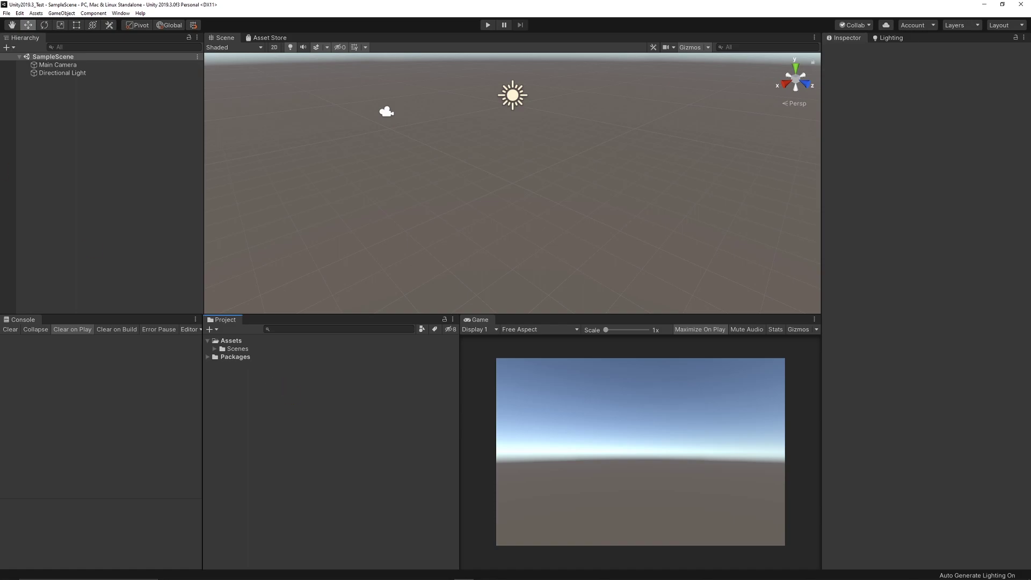
click(19, 13)
click(50, 249)
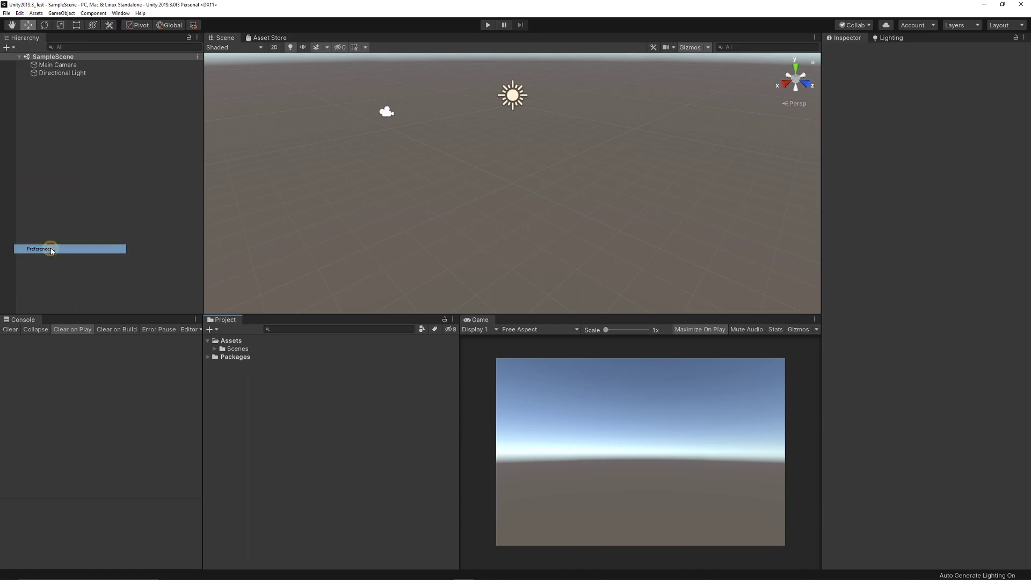
click(685, 284)
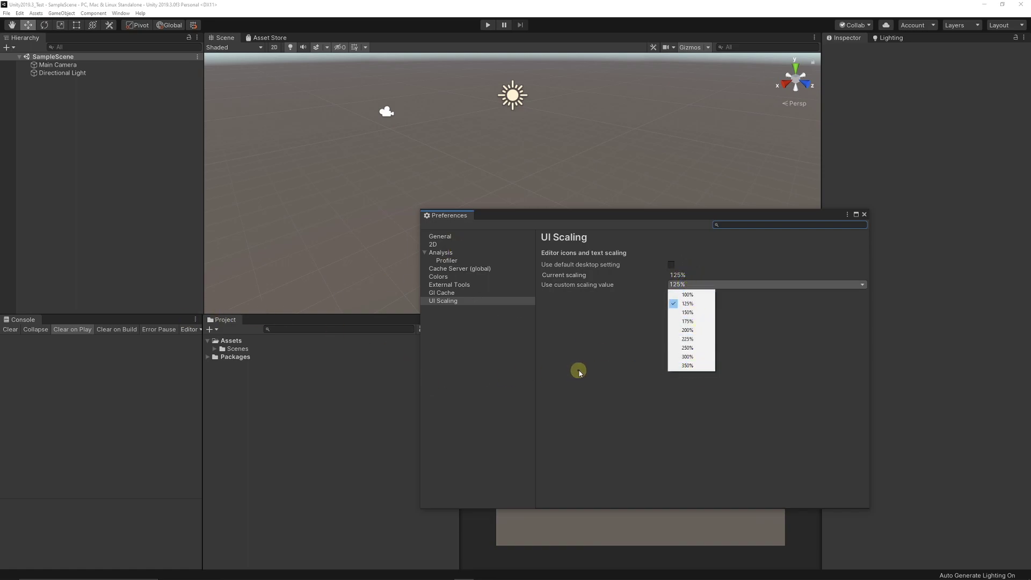
click(604, 363)
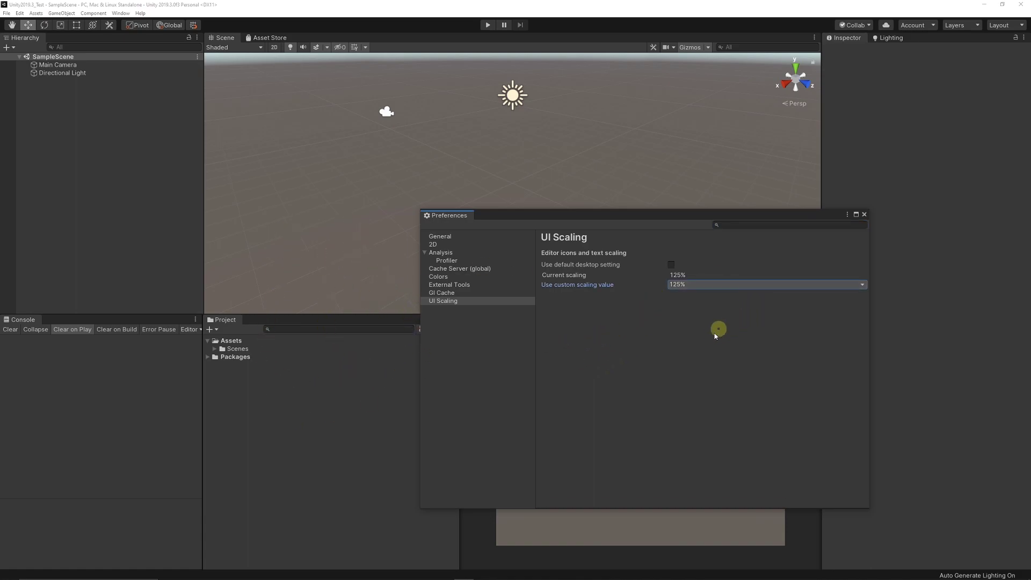
key(Escape)
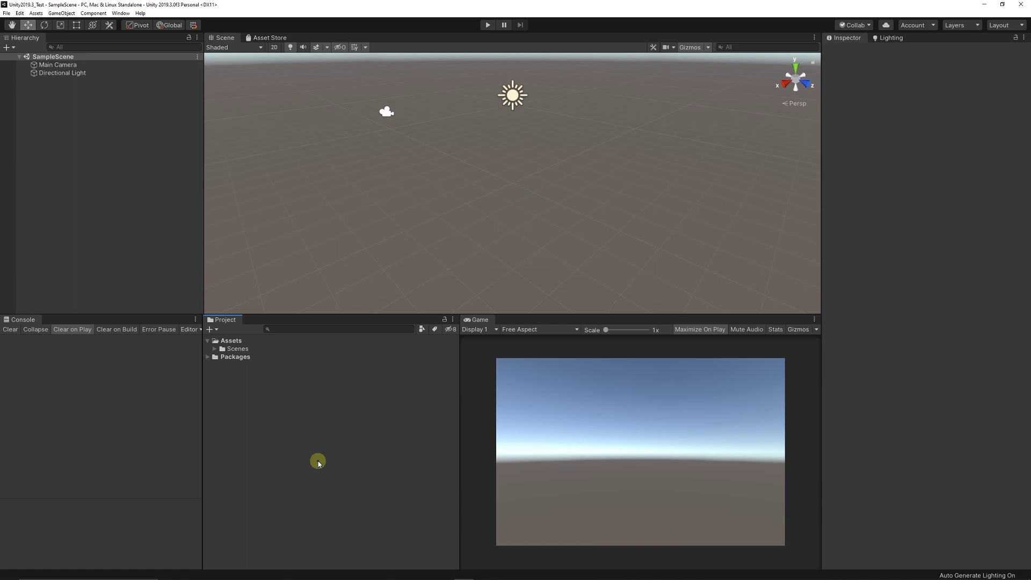